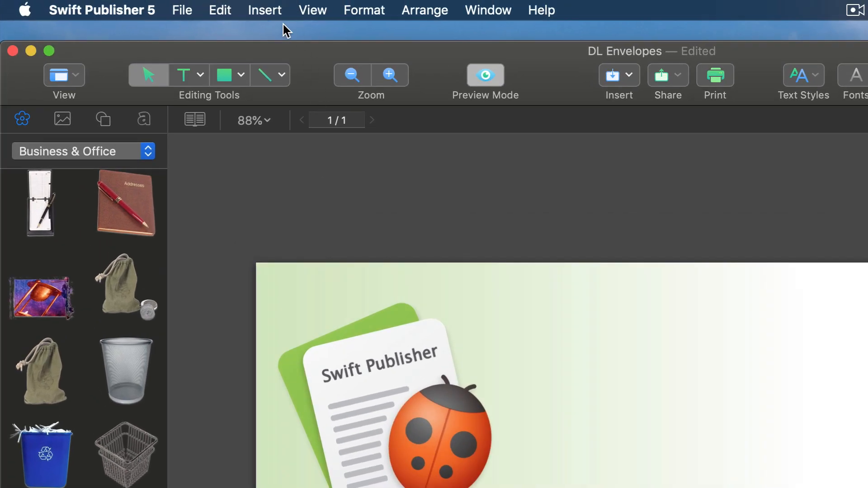
Step: Insert a page number field on the first page of the envelope document
click(272, 12)
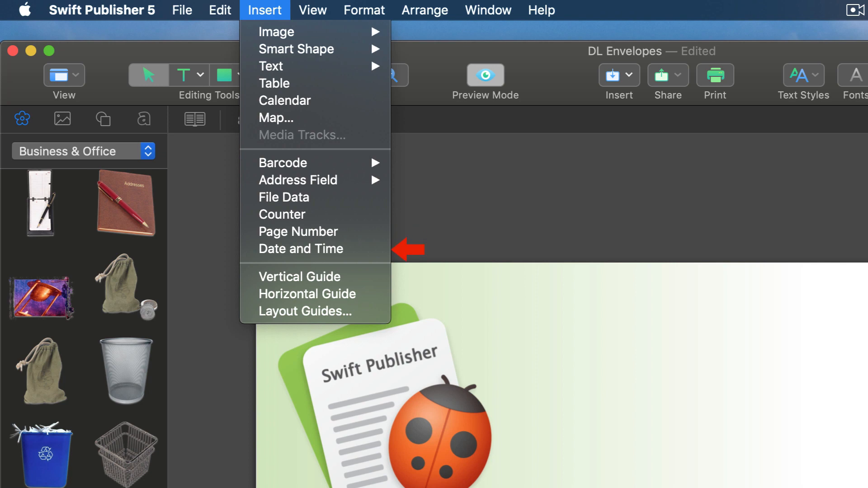
key(Escape)
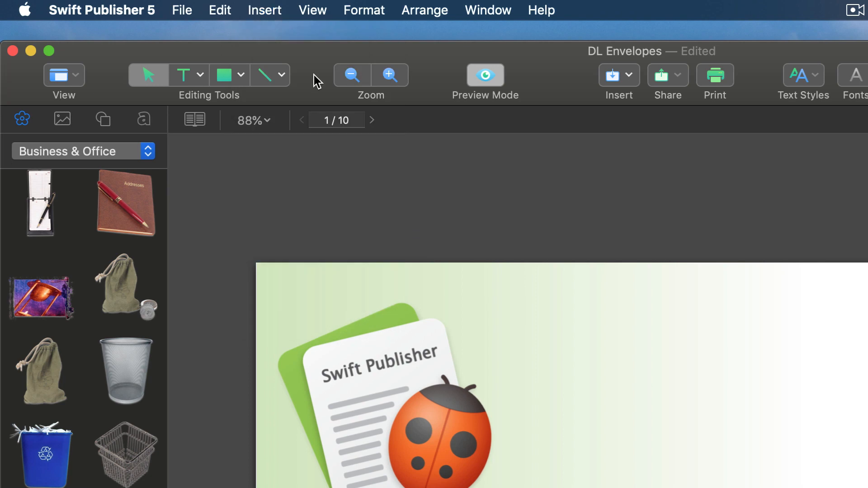
click(271, 10)
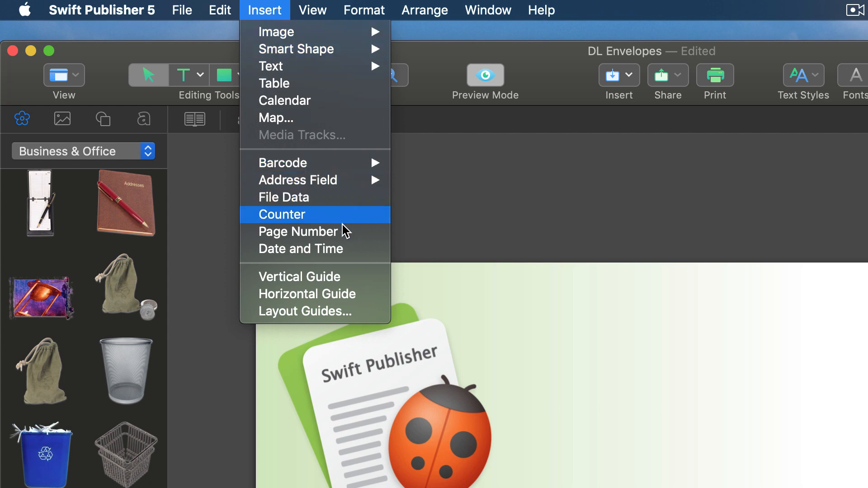
click(349, 235)
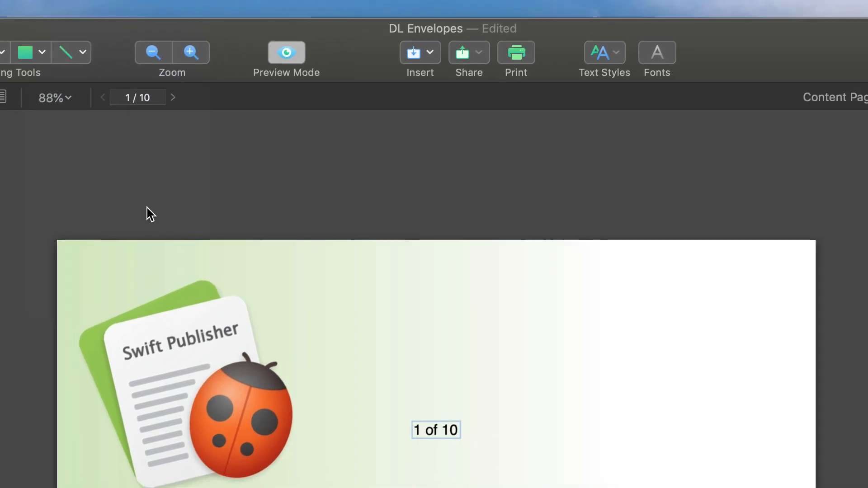
Step: Page through the document from page 1 to page 10 to check the page number on each envelope
click(174, 99)
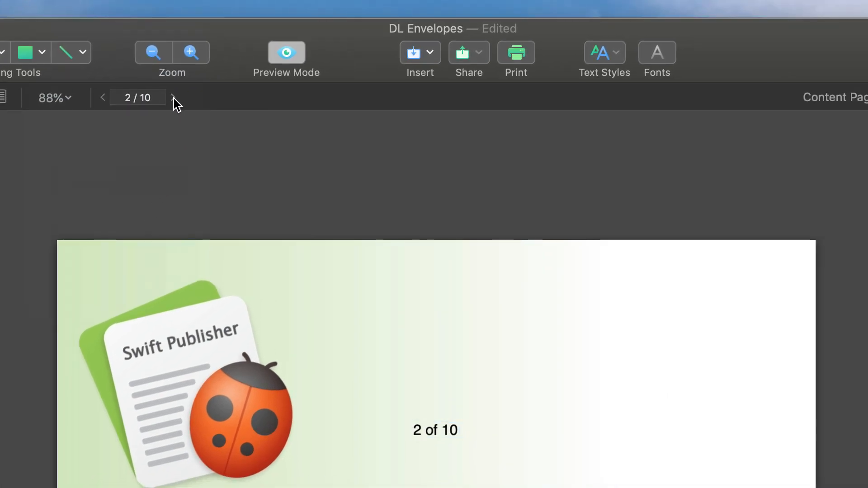
click(174, 99)
click(174, 99)
click(174, 98)
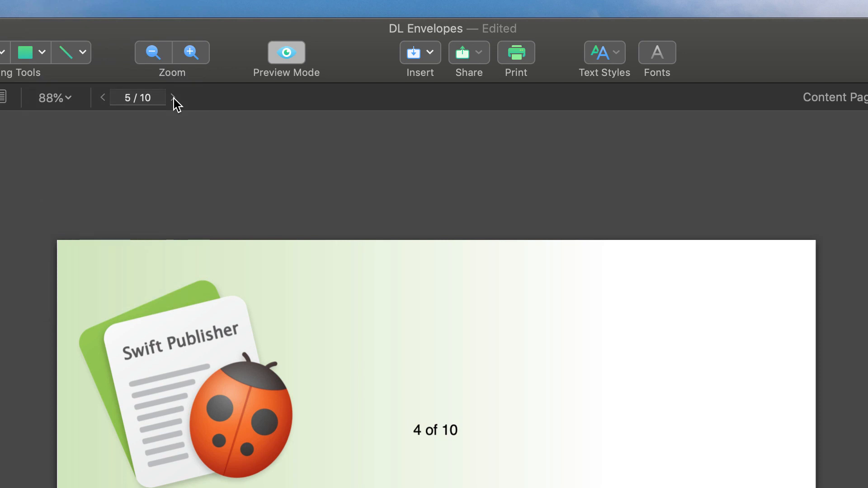
click(174, 99)
click(174, 99)
click(174, 99)
click(175, 99)
click(174, 98)
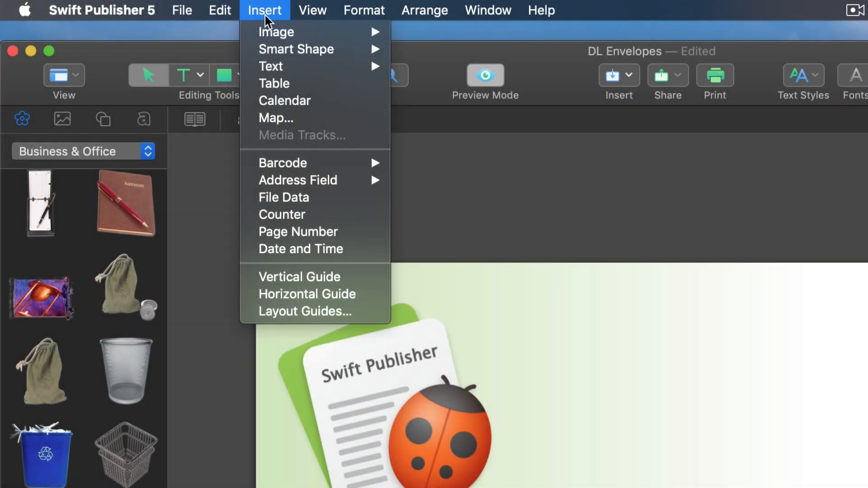
Step: Insert a date and time field on the envelope and view its format options
click(345, 249)
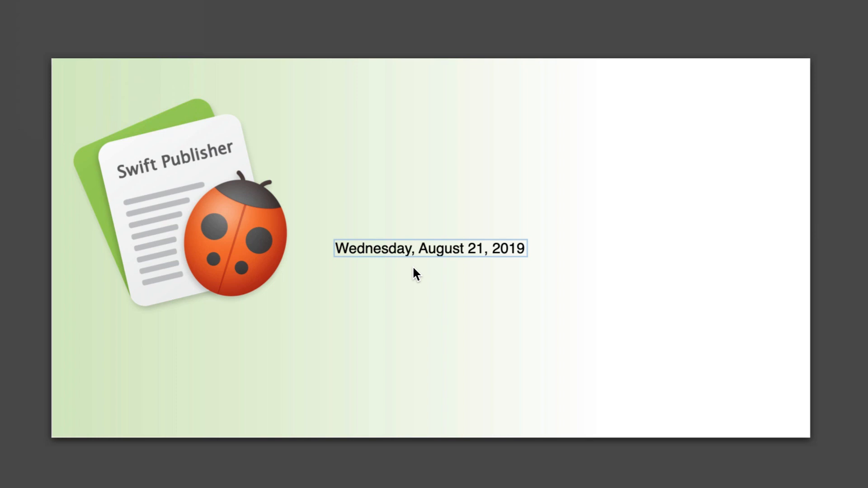
double_click(443, 251)
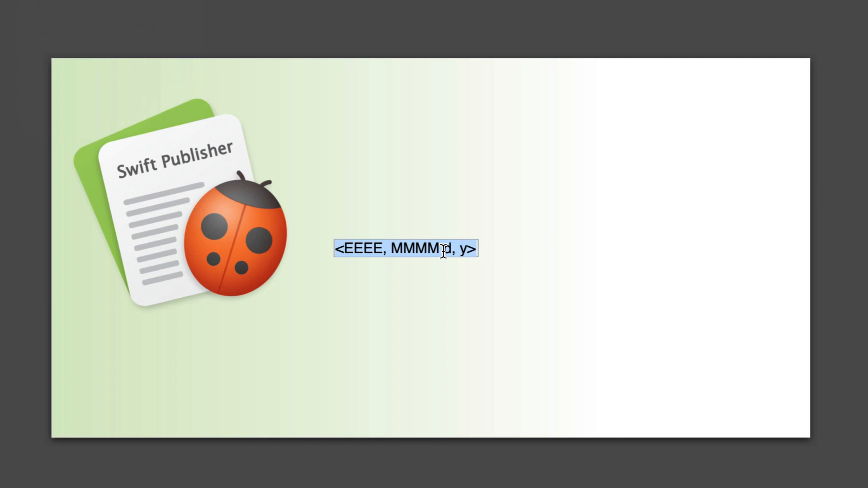
click(443, 252)
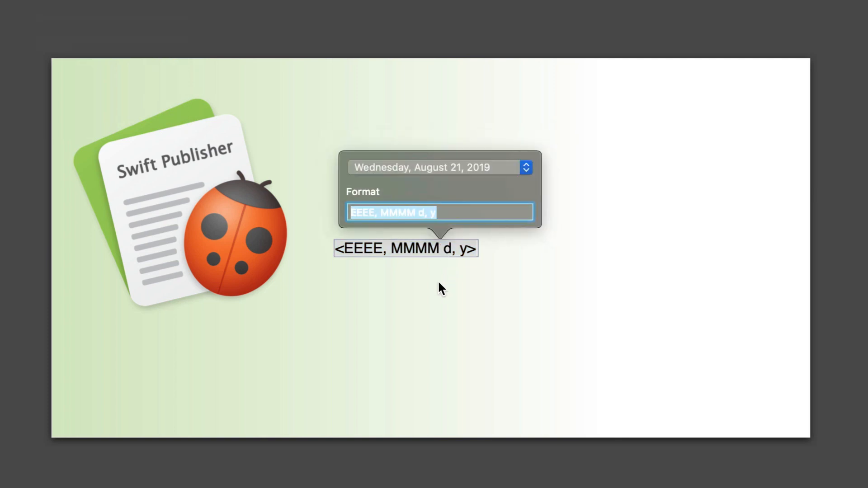
click(437, 282)
Step: Add the text "Printed: " in front of the date field on the envelope
double_click(440, 250)
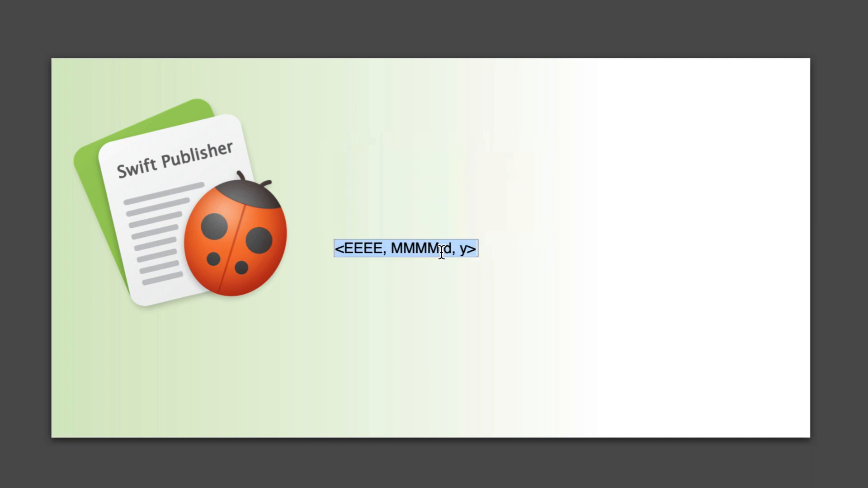
click(339, 249)
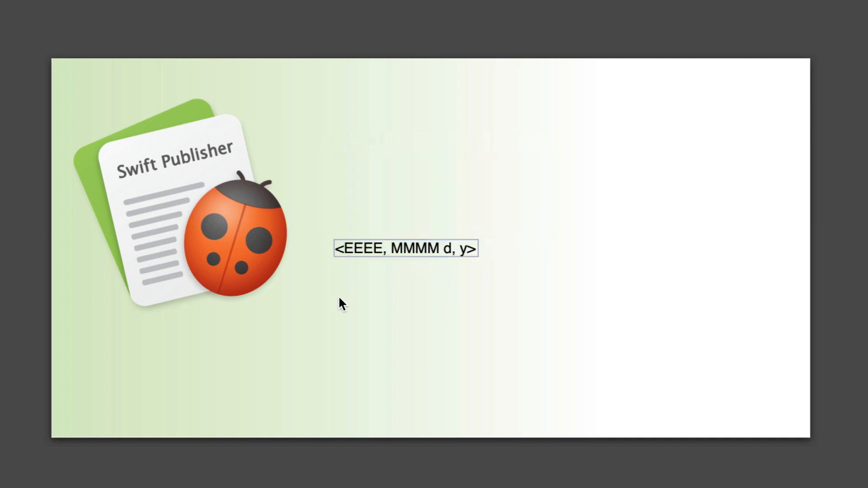
text(Printed: <EEEE,)
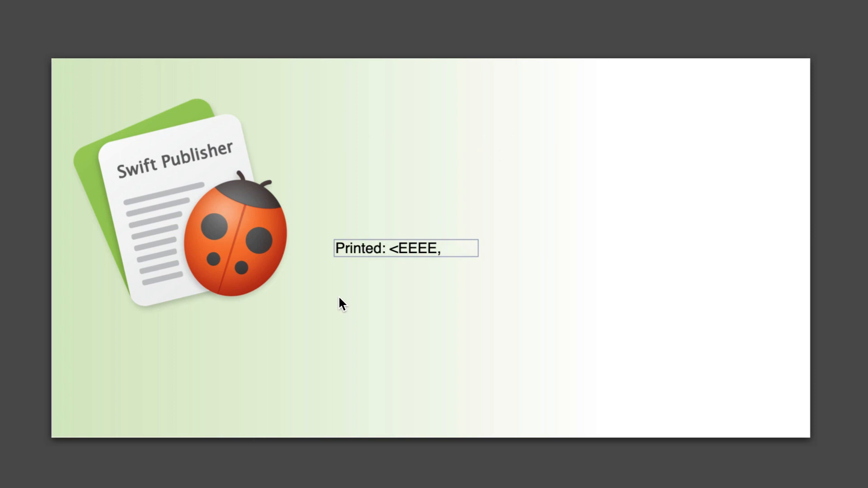
click(339, 298)
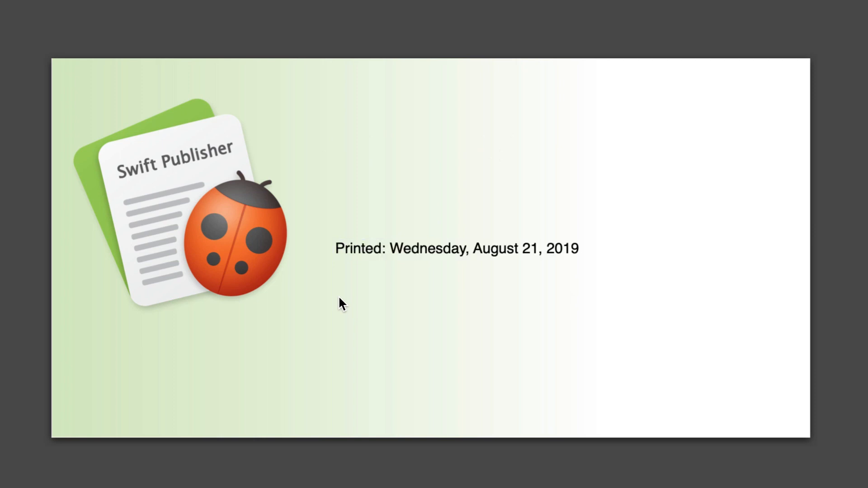
Step: Open the format options of the date field in the "Printed:" line
click(436, 256)
click(435, 257)
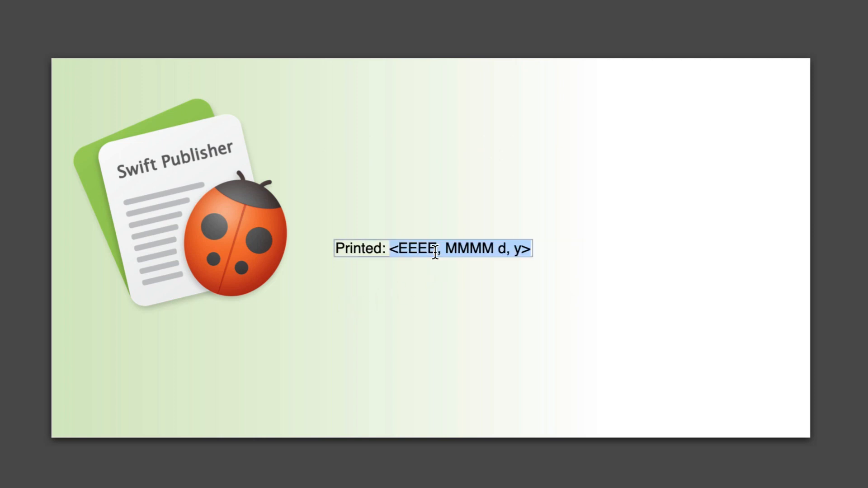
double_click(436, 256)
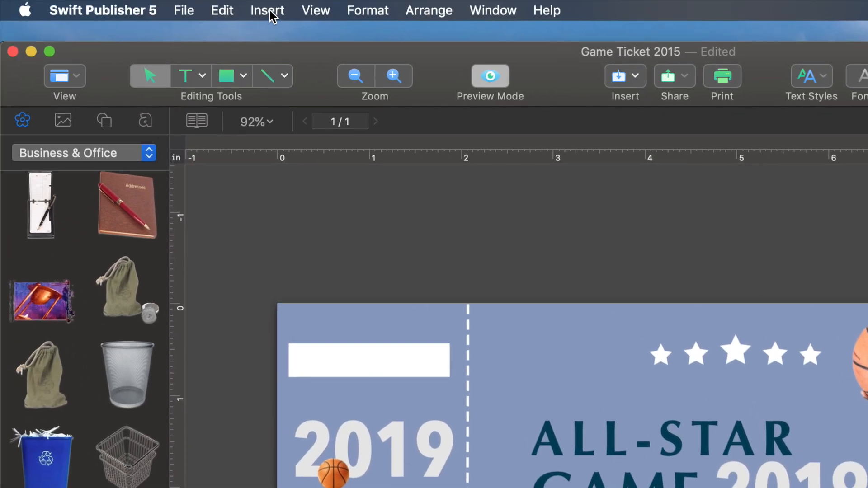
Step: Insert a counter on the Game Ticket 2015 design and place it in the white box on the ticket stub
click(270, 11)
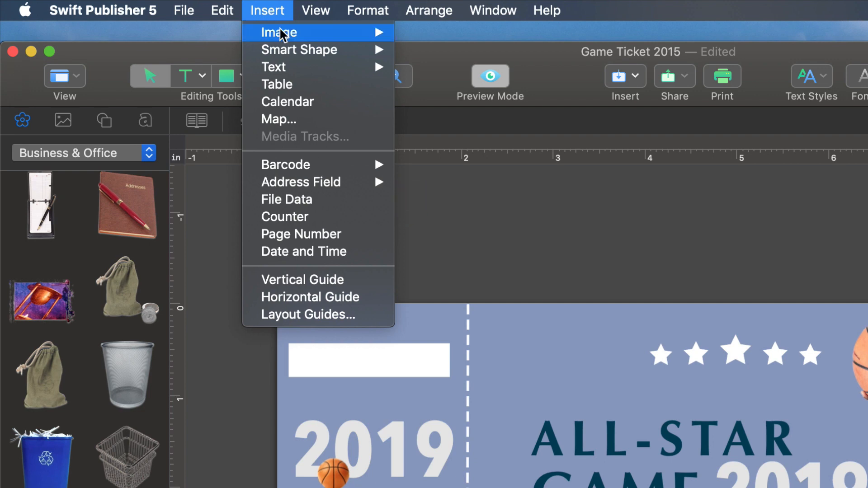
click(339, 218)
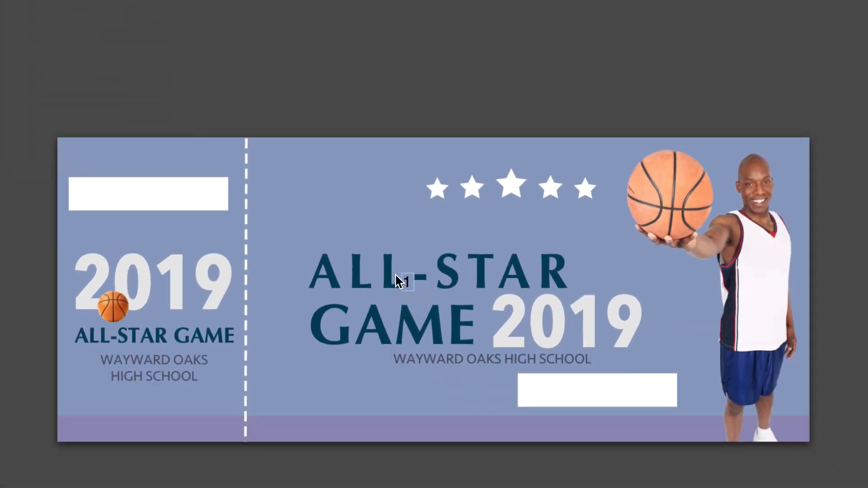
click(129, 195)
click(127, 195)
Step: Set the minimum digits of the ticket stub's counter to 5
click(140, 193)
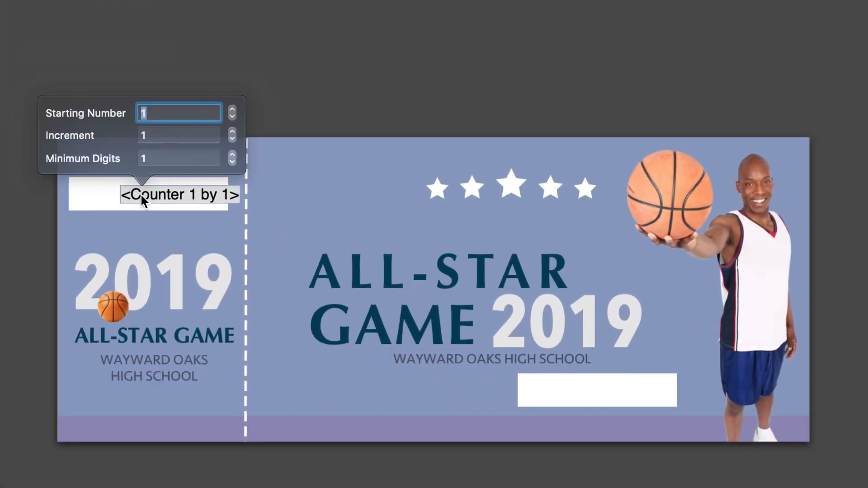
click(231, 156)
click(231, 156)
click(230, 156)
click(231, 156)
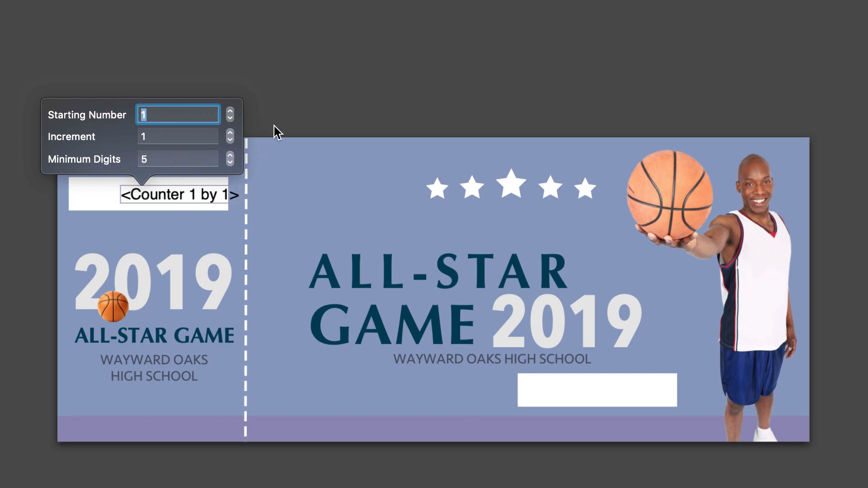
click(285, 104)
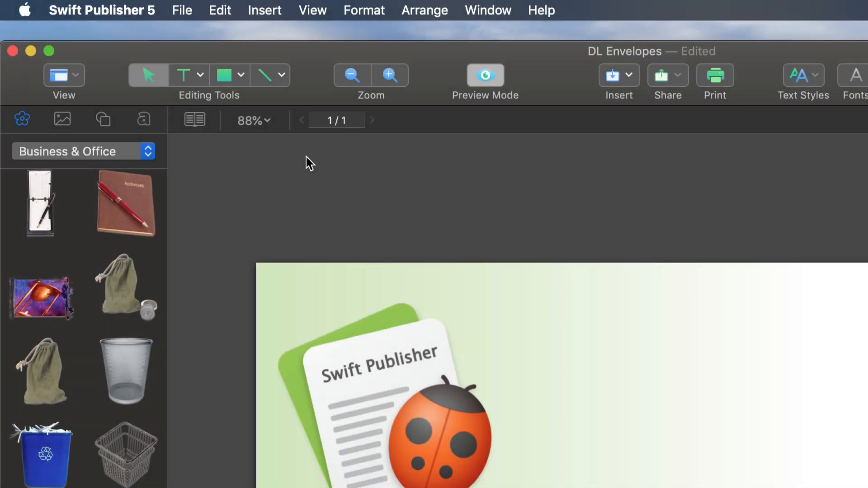
click(268, 15)
mouse_move(306, 181)
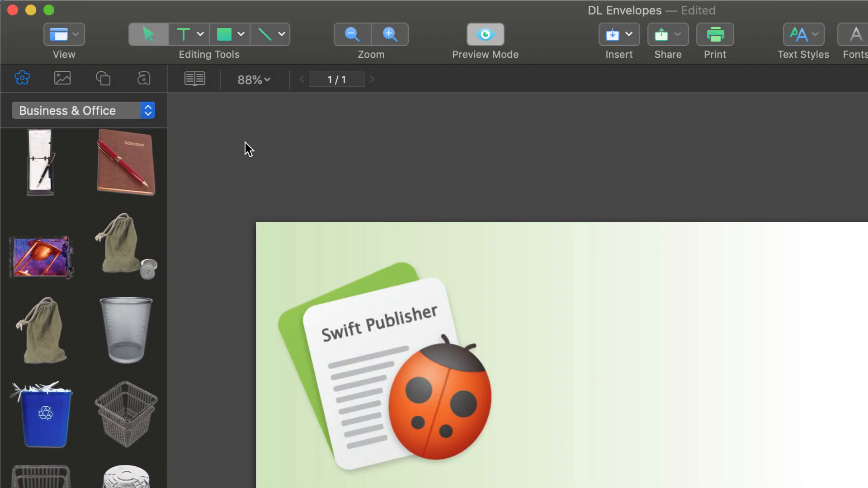
Step: Draw a text box on the DL Envelopes page, to the right of the Swift Publisher logo
click(201, 35)
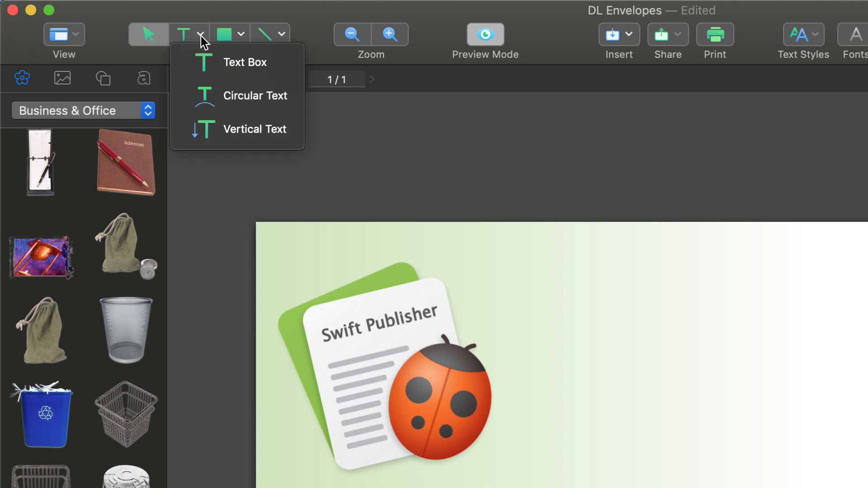
click(213, 65)
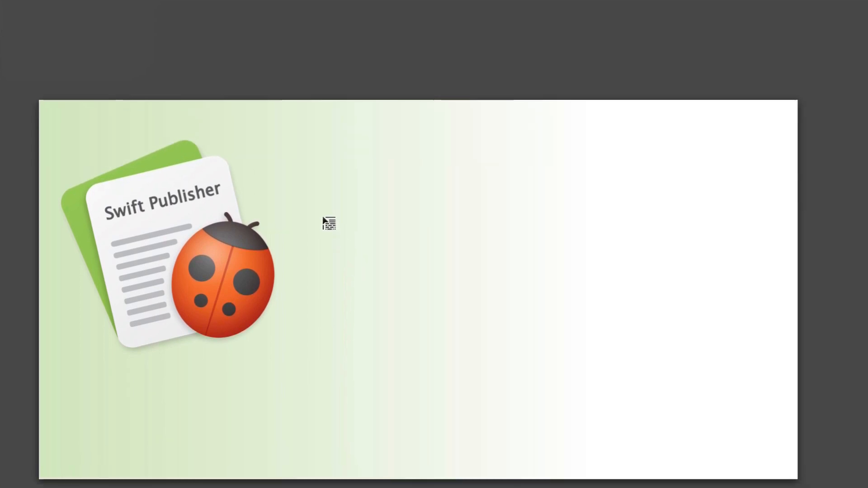
drag(540, 341, 867, 487)
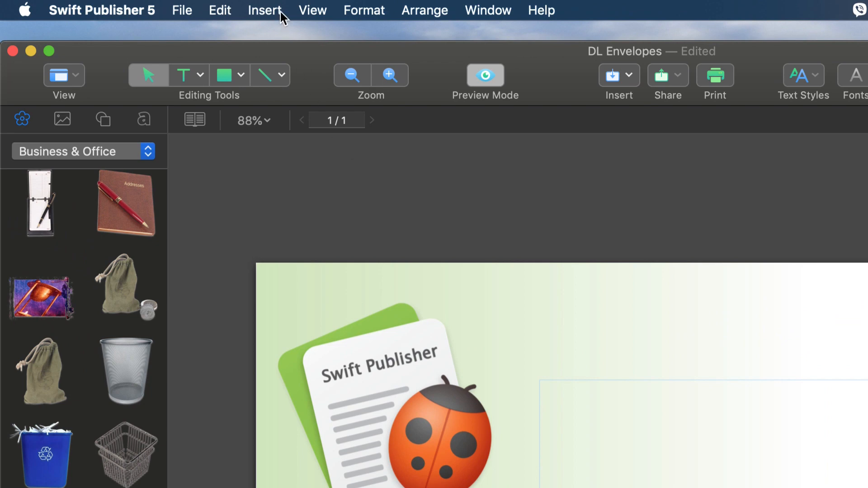
Step: Insert the First Name and Last Name address fields in the text box, separated by a space
click(281, 14)
mouse_move(333, 181)
click(450, 197)
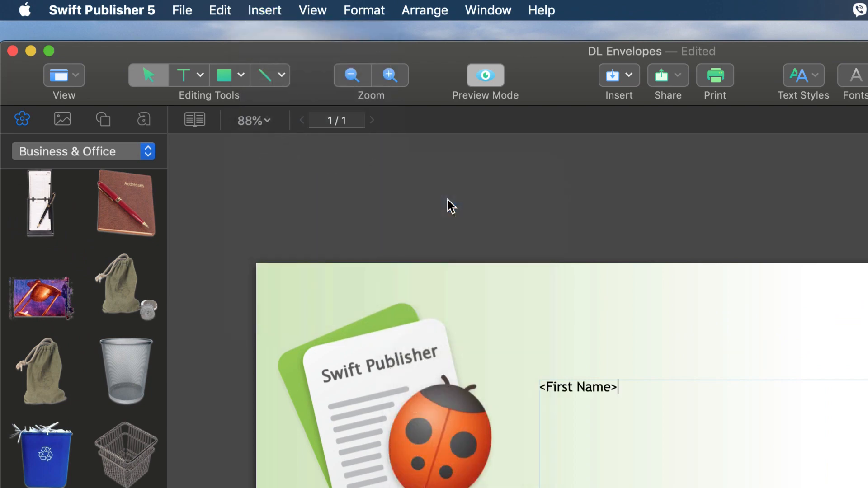
click(280, 12)
mouse_move(325, 181)
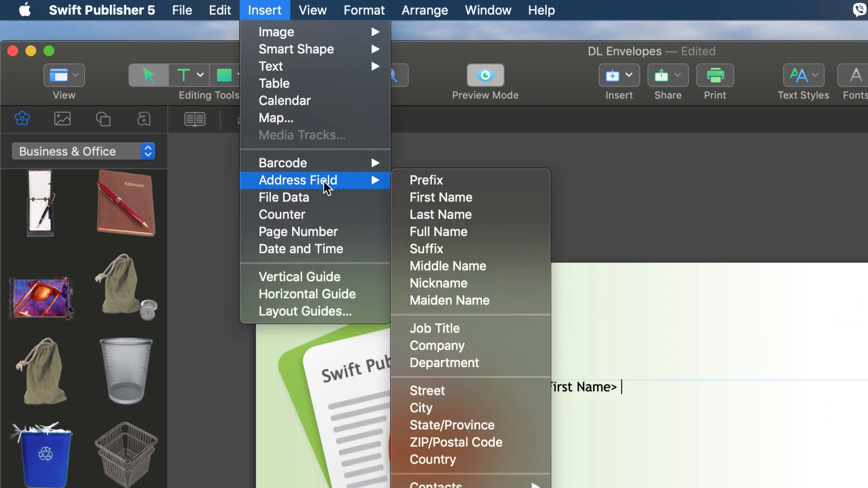
click(433, 214)
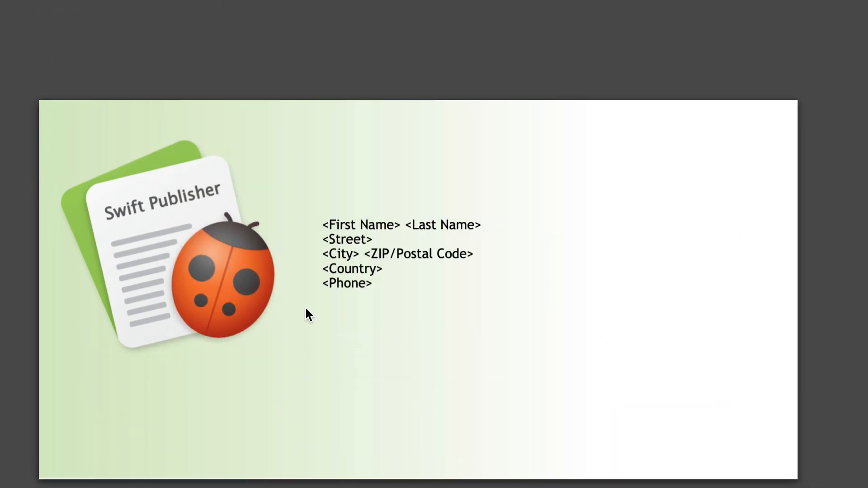
Step: Add the label "Phone: " in front of the Phone field on the last line of the address block
click(340, 286)
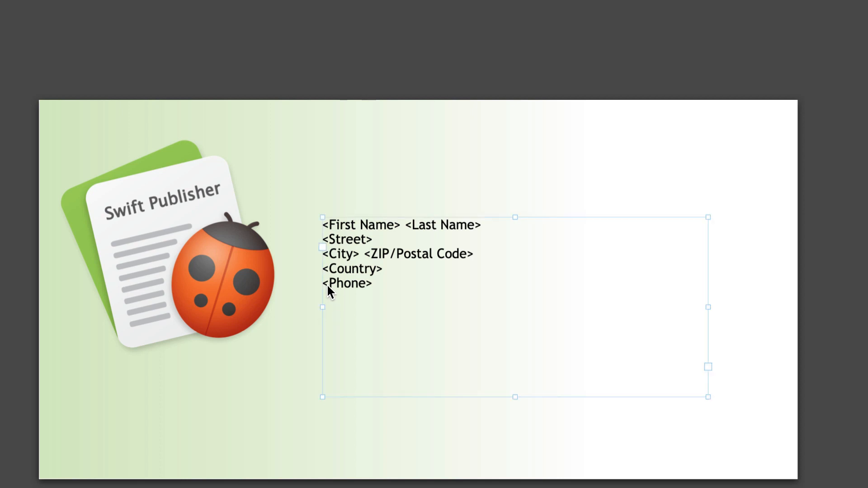
click(323, 283)
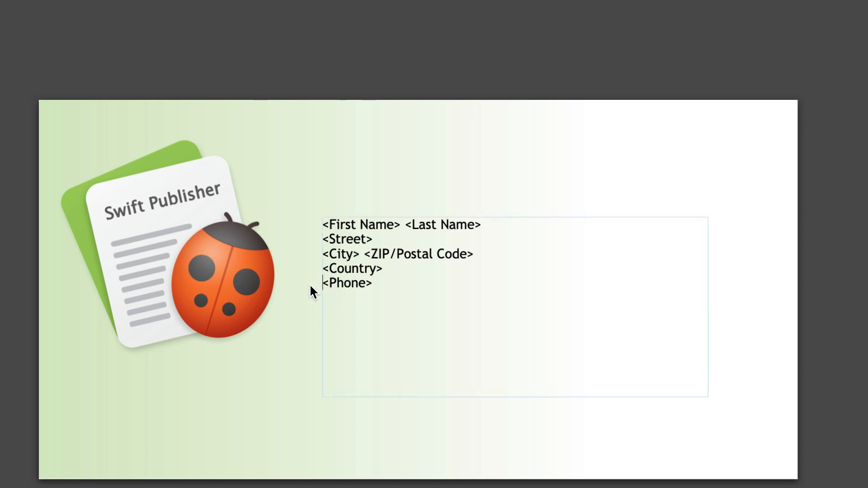
text(Phone)
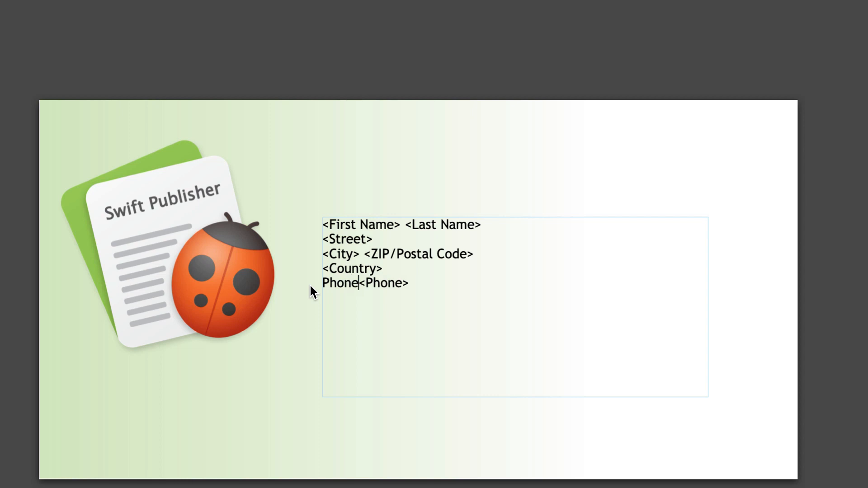
text(:)
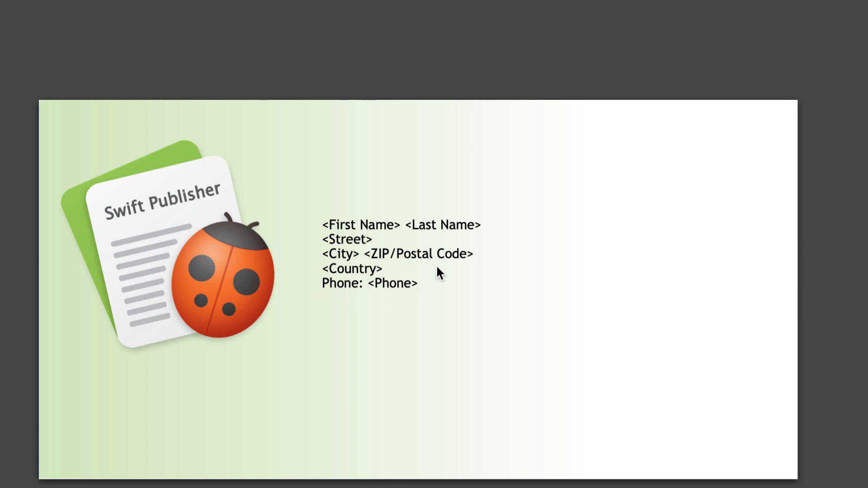
Step: Increase the font size of the address block text to 20 pt
click(446, 260)
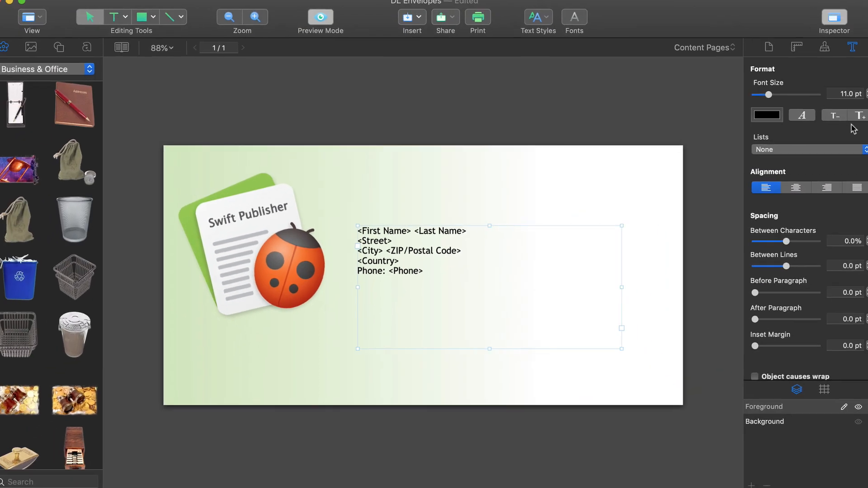
click(854, 122)
click(854, 122)
click(854, 122)
click(854, 122)
click(854, 122)
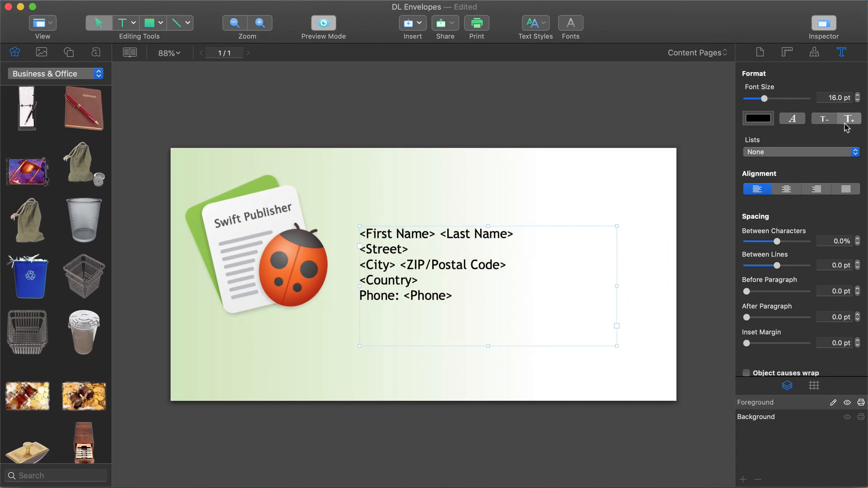
click(845, 124)
click(846, 125)
click(845, 124)
click(845, 124)
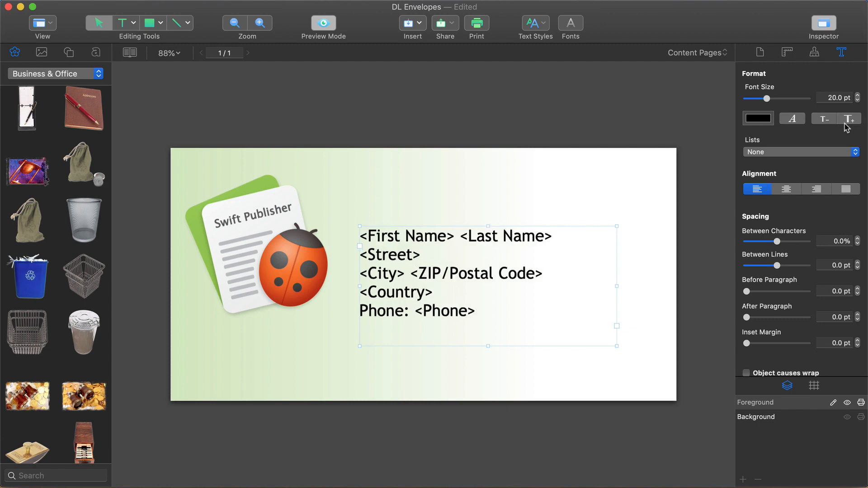
Step: Change the address block's text color from the color wheel's brightness to dark gray
click(764, 121)
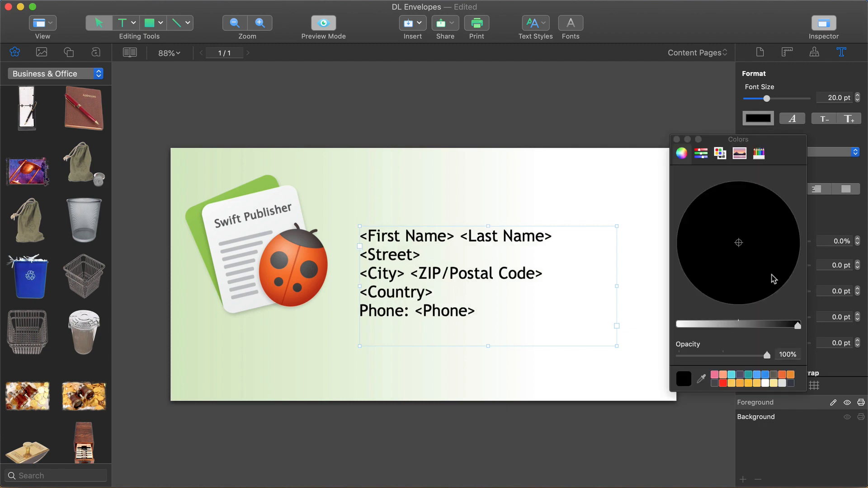
drag(775, 325, 757, 325)
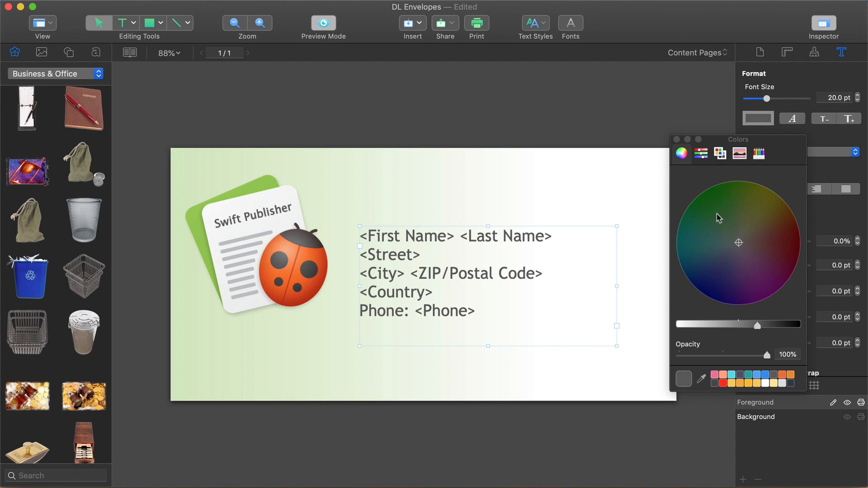
click(677, 139)
click(679, 144)
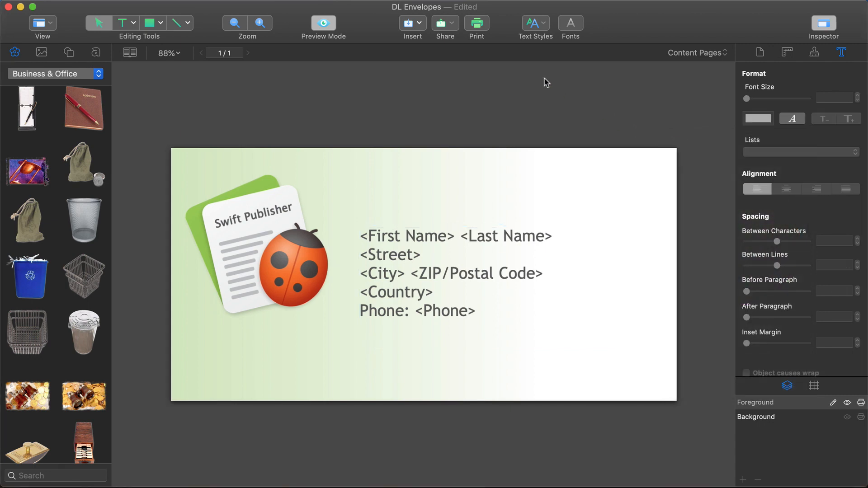
Step: Add two more contacts to the envelope's mail merge print list and preview each contact's envelope
click(479, 27)
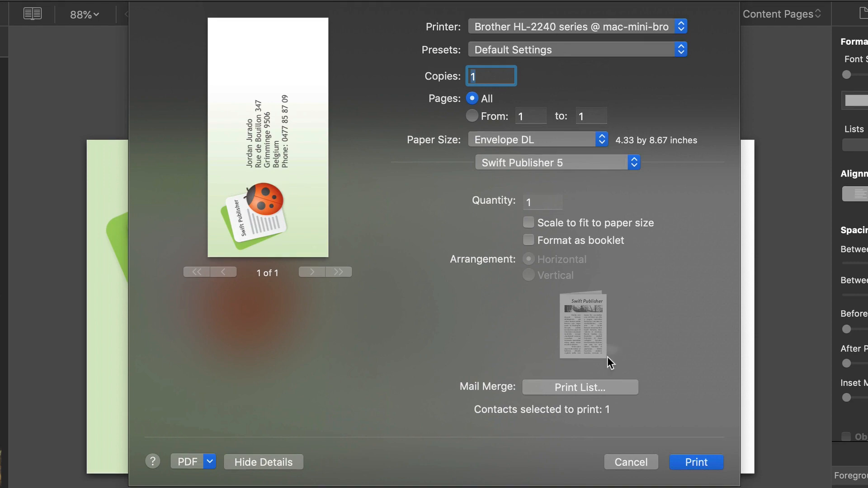
click(585, 388)
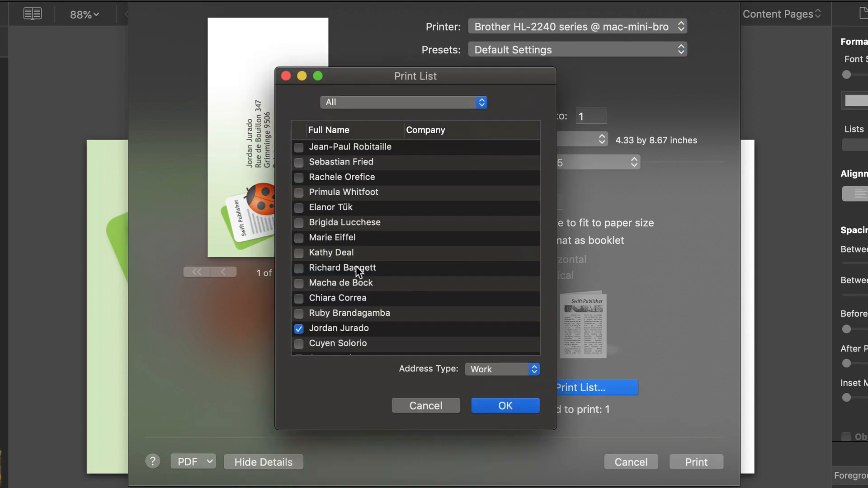
click(298, 253)
click(298, 177)
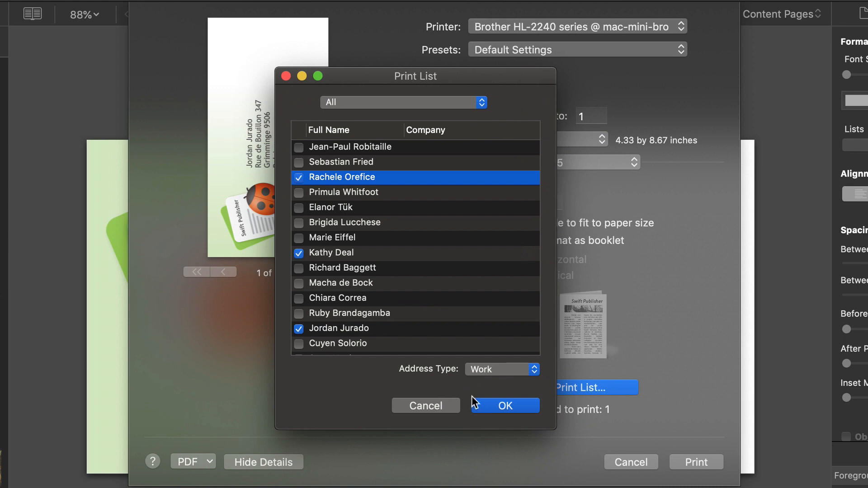
click(496, 407)
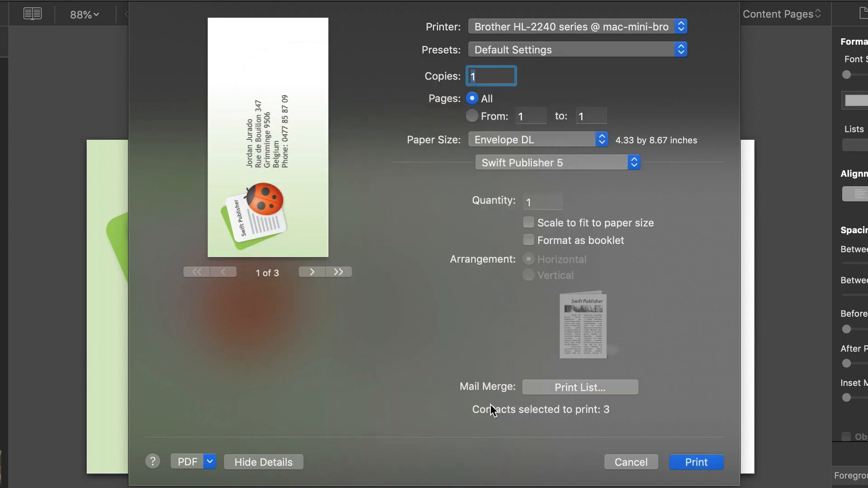
click(316, 274)
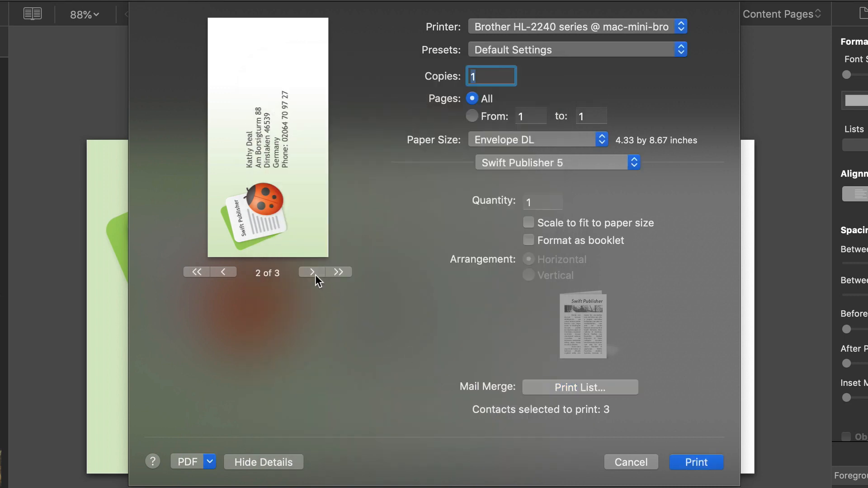
click(315, 275)
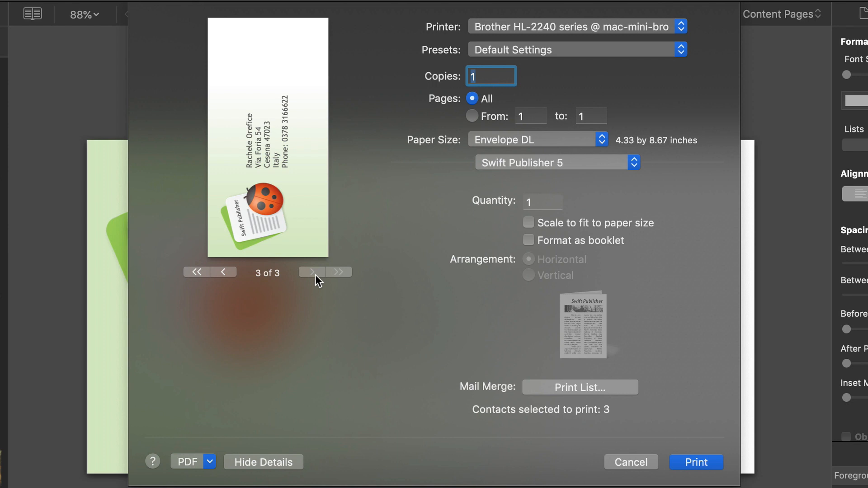
click(227, 274)
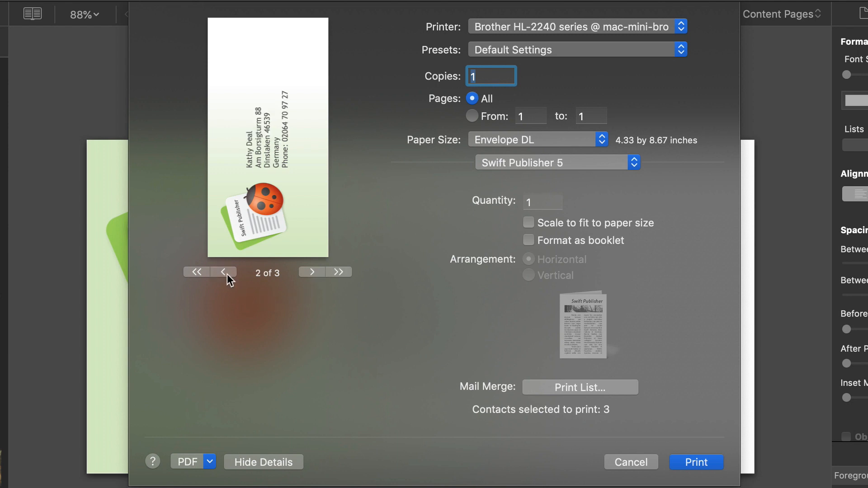
click(227, 274)
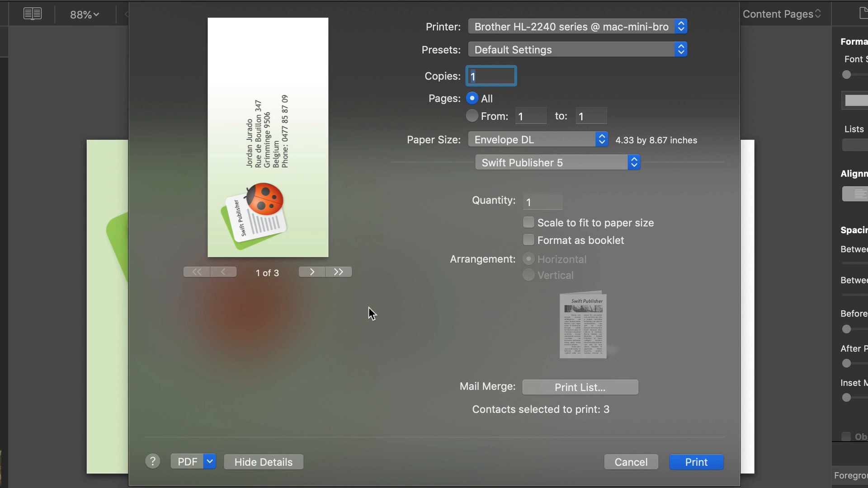
Step: Set the print quantity to 2 and page through the repeated envelopes in the print preview
click(547, 202)
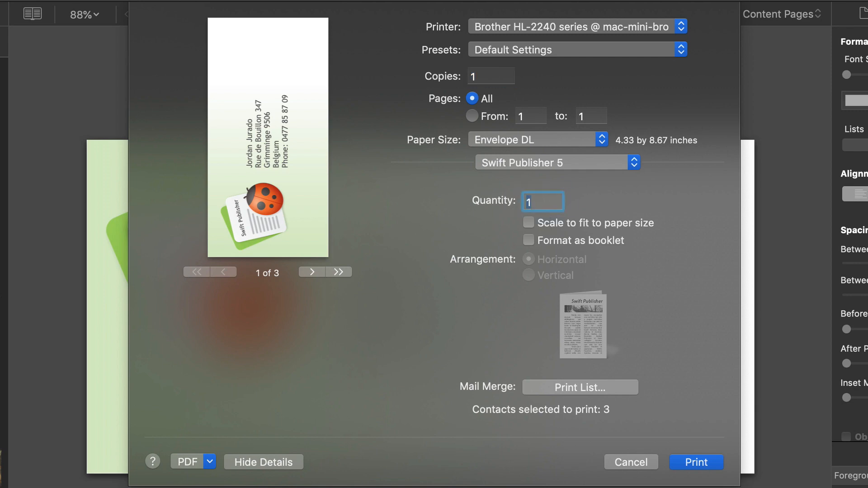
text(2)
click(314, 274)
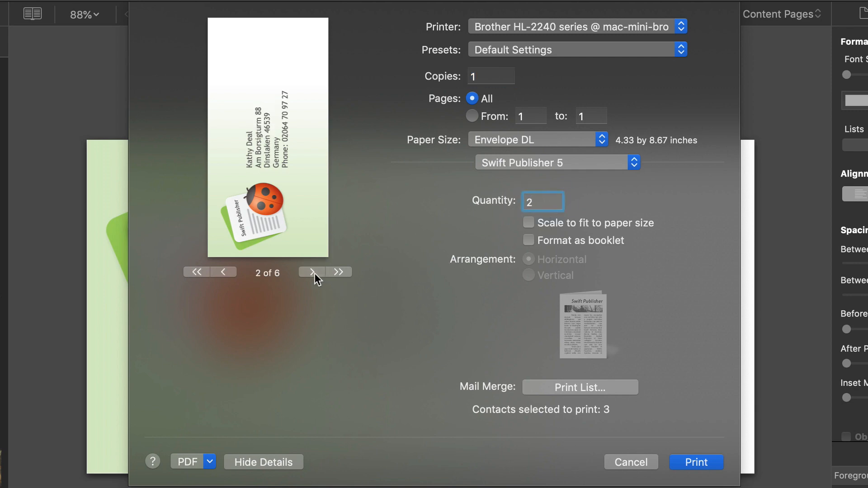
click(314, 273)
click(314, 273)
click(315, 273)
click(314, 273)
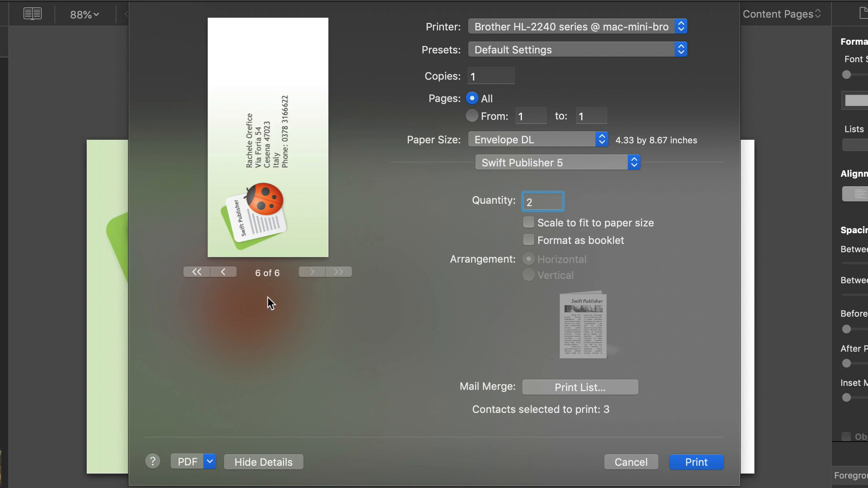
click(230, 275)
click(229, 275)
click(230, 275)
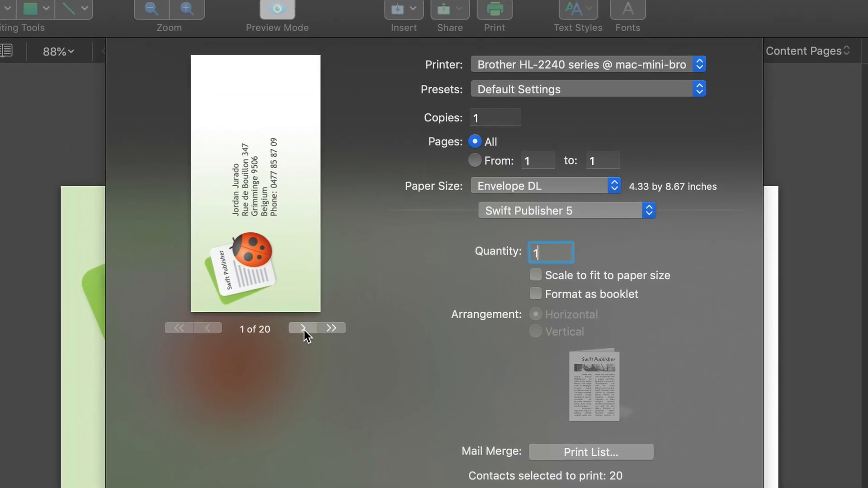
Step: Page through the envelope print preview to examine the address block for every contact on the print list
click(312, 272)
click(312, 272)
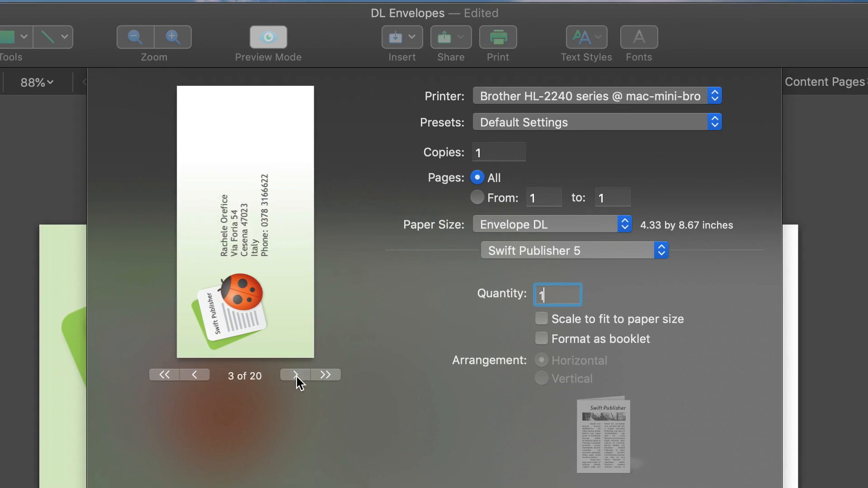
click(296, 377)
click(297, 377)
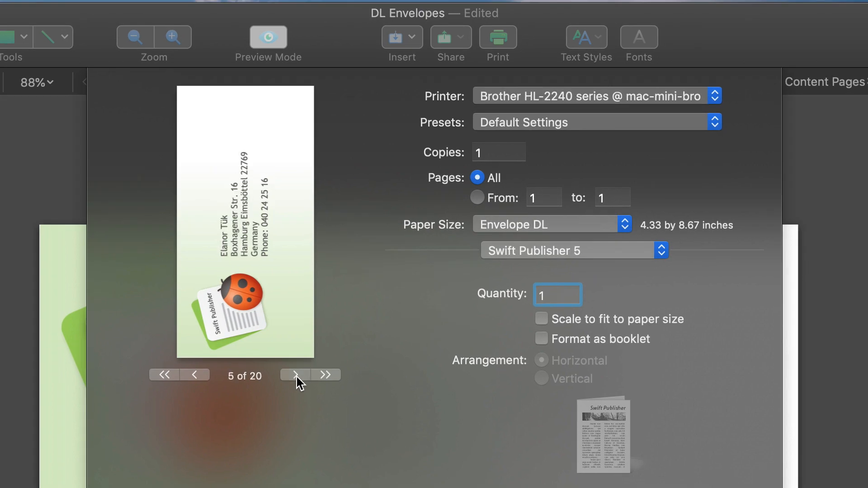
click(297, 377)
click(296, 377)
click(297, 377)
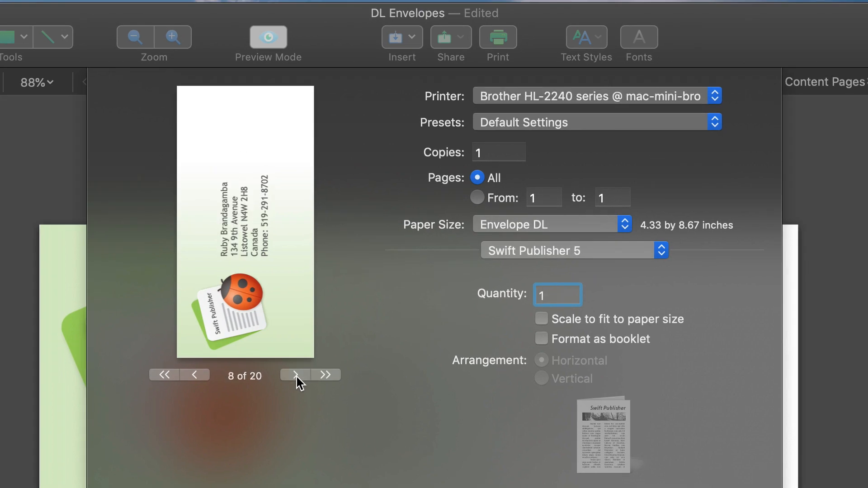
click(297, 377)
click(297, 376)
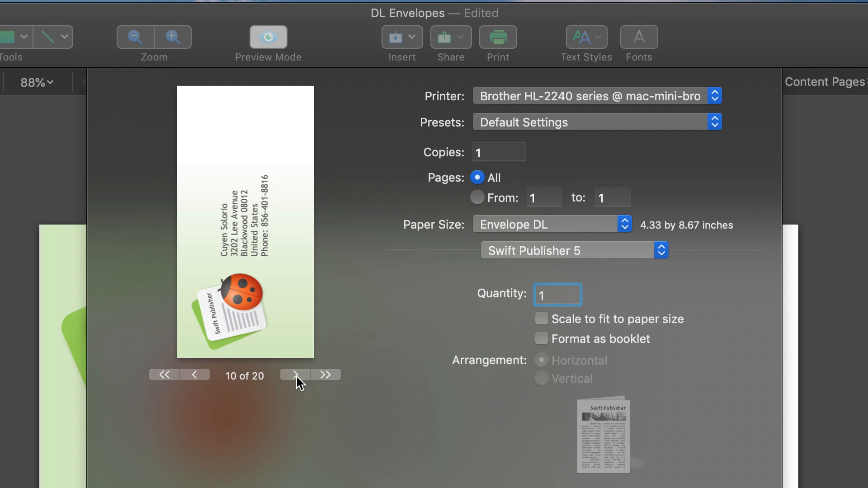
click(297, 376)
click(296, 376)
click(297, 376)
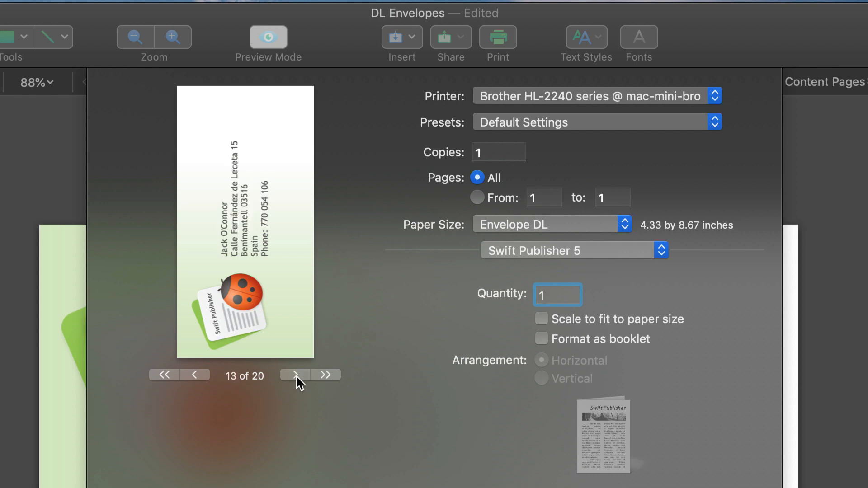
click(297, 376)
click(297, 376)
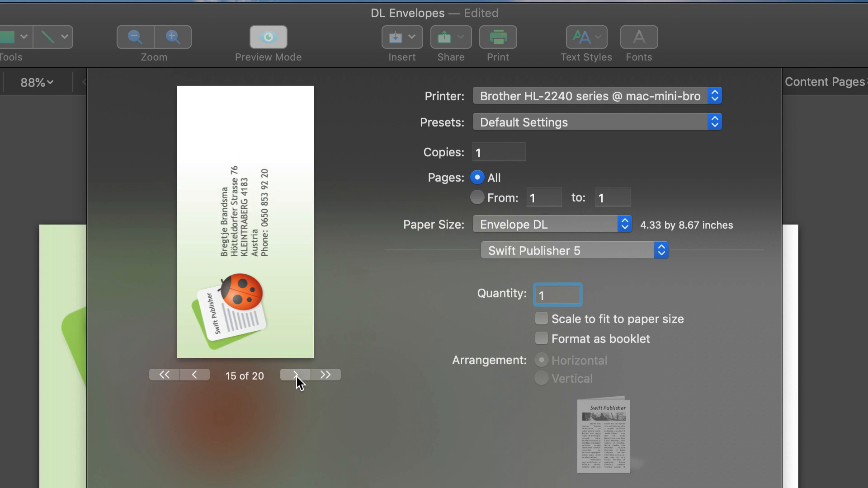
click(297, 377)
click(296, 376)
click(297, 376)
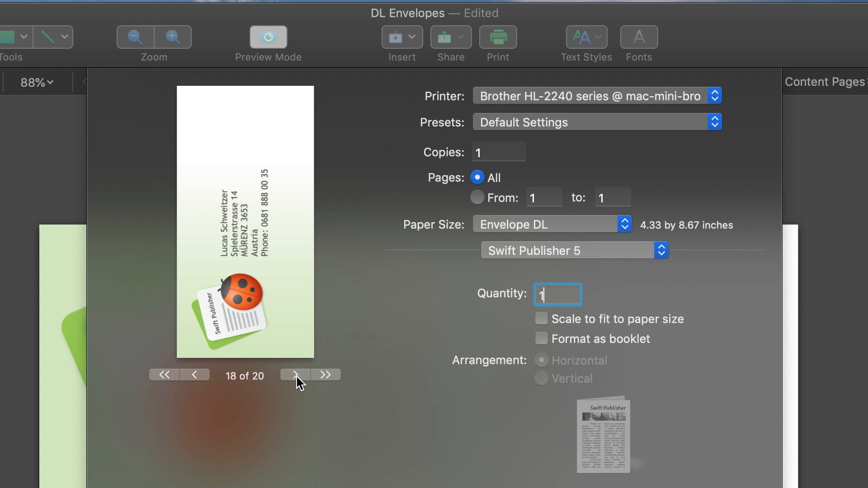
click(297, 377)
click(296, 376)
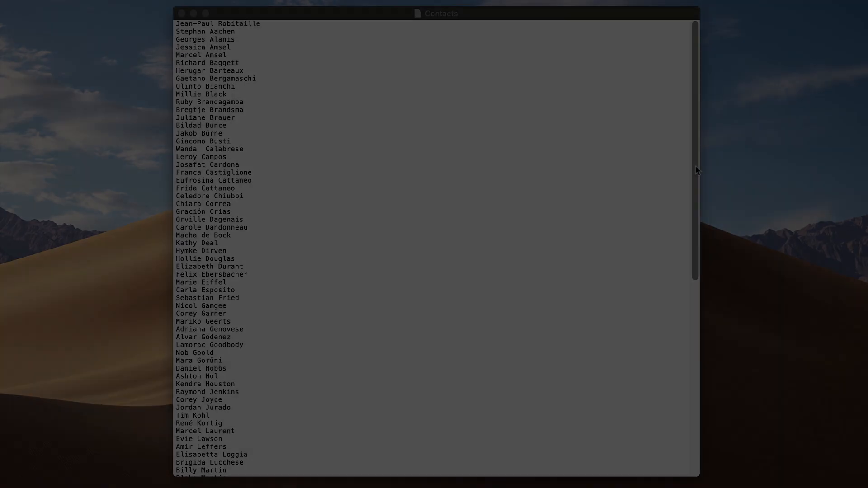
Step: Review the names in the Contacts text file and insert a File Data field between "presented to" and the date on the Certificate
scroll(727, 146, down, 5)
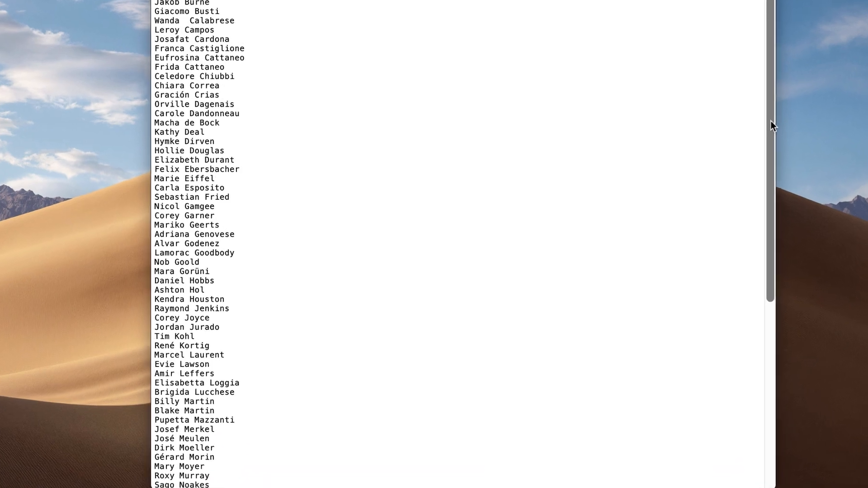
scroll(814, 99, down, 4)
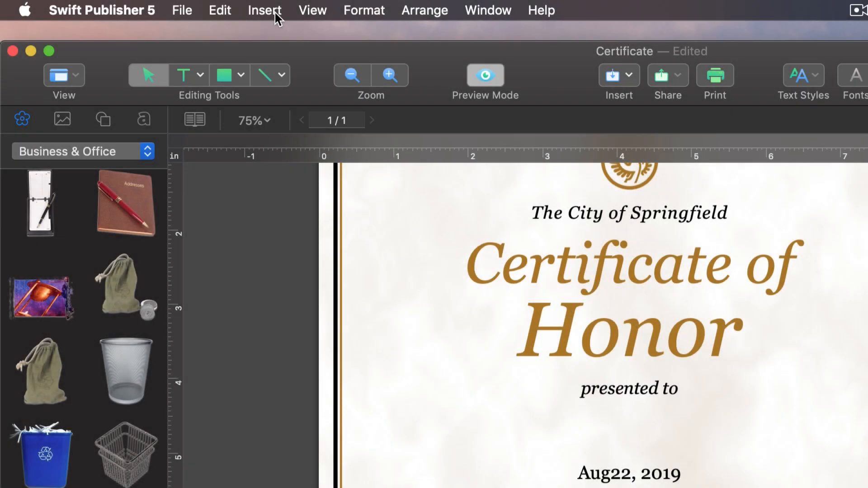
click(265, 10)
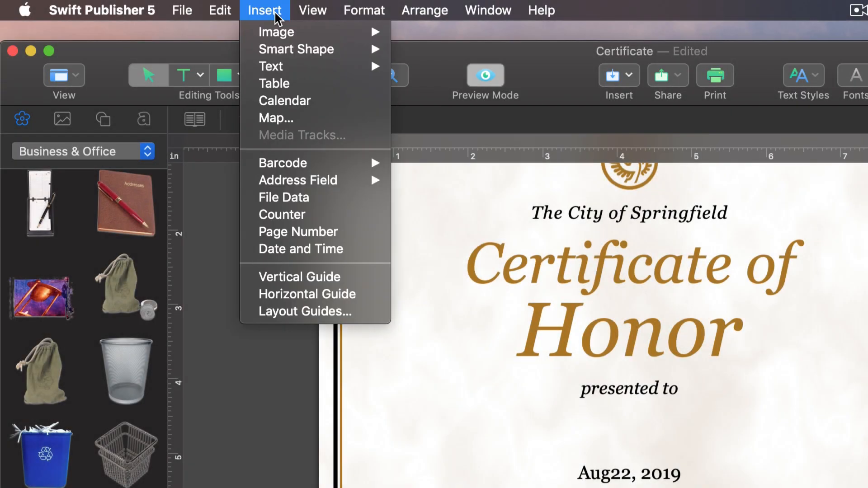
click(331, 202)
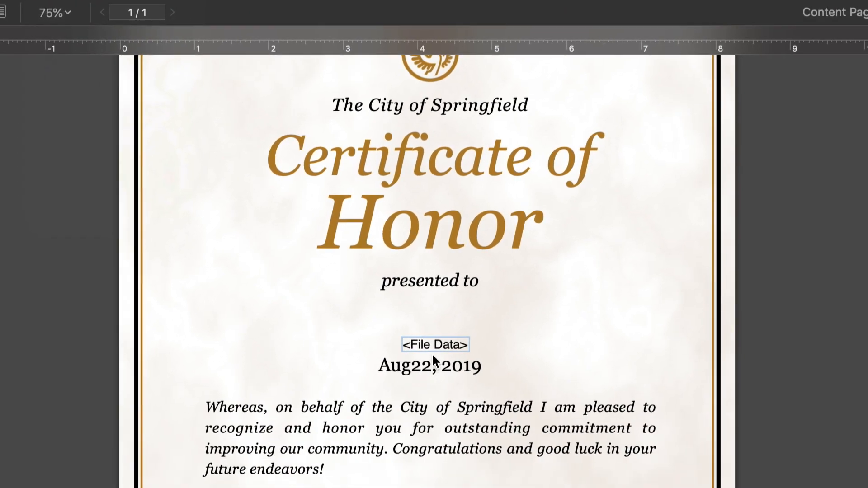
drag(433, 356, 433, 327)
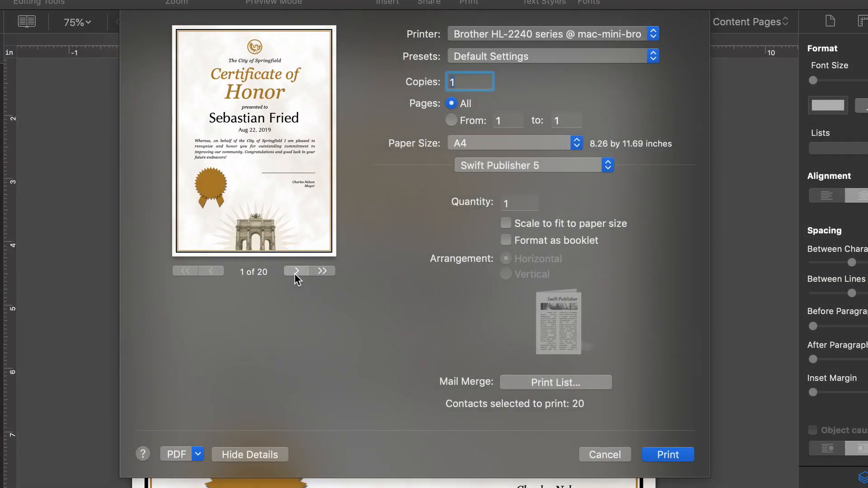
Step: Page through the certificate print preview to examine the recipient name merged into each copy
click(295, 271)
click(296, 271)
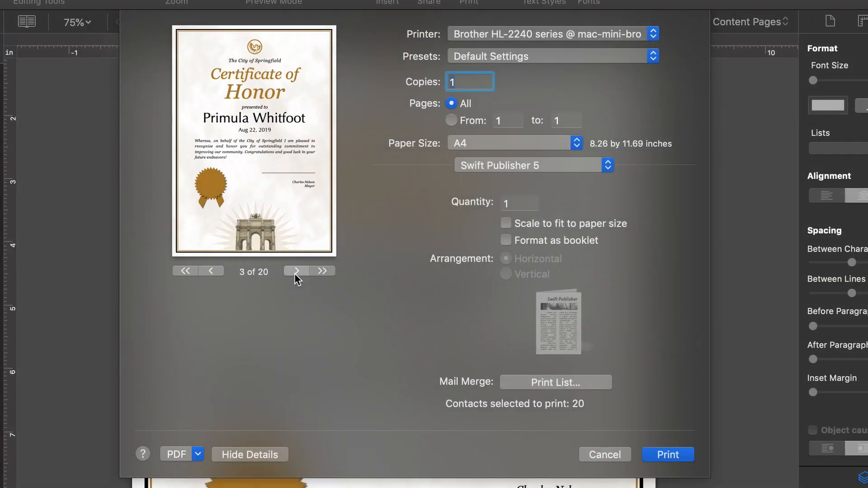
click(296, 271)
click(295, 271)
click(296, 271)
click(295, 272)
click(296, 271)
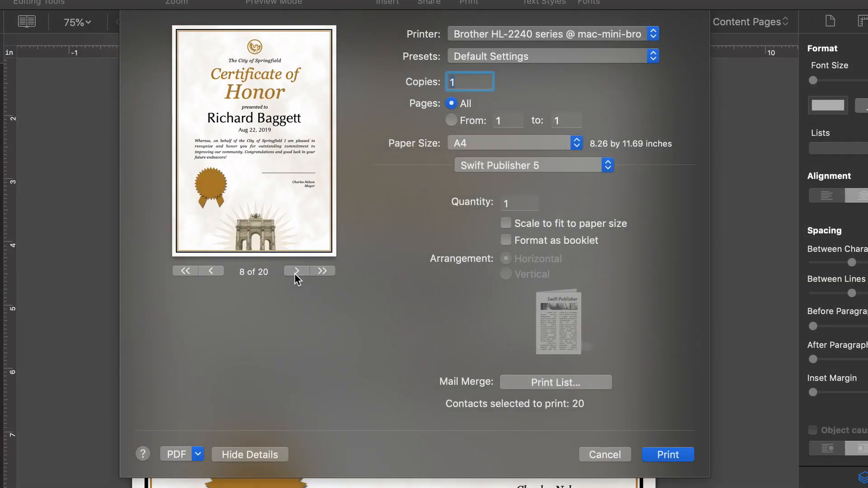
click(295, 272)
click(295, 273)
click(295, 272)
click(295, 272)
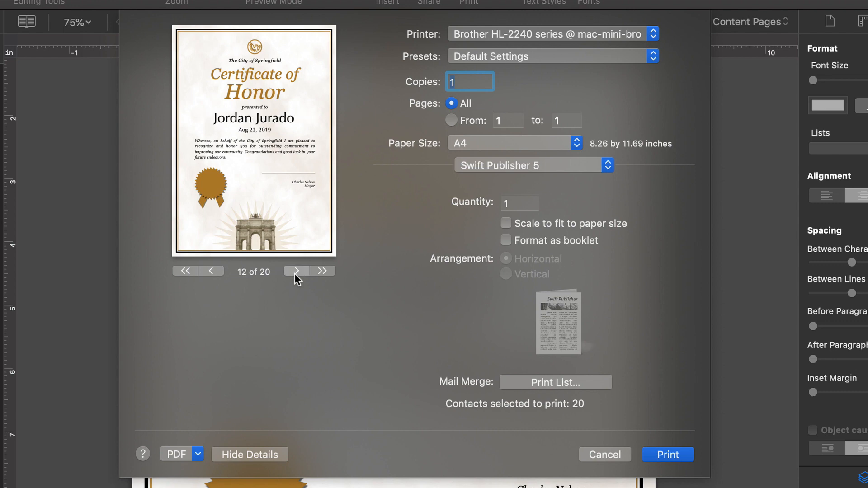
click(295, 273)
click(295, 271)
click(295, 271)
click(295, 271)
click(295, 271)
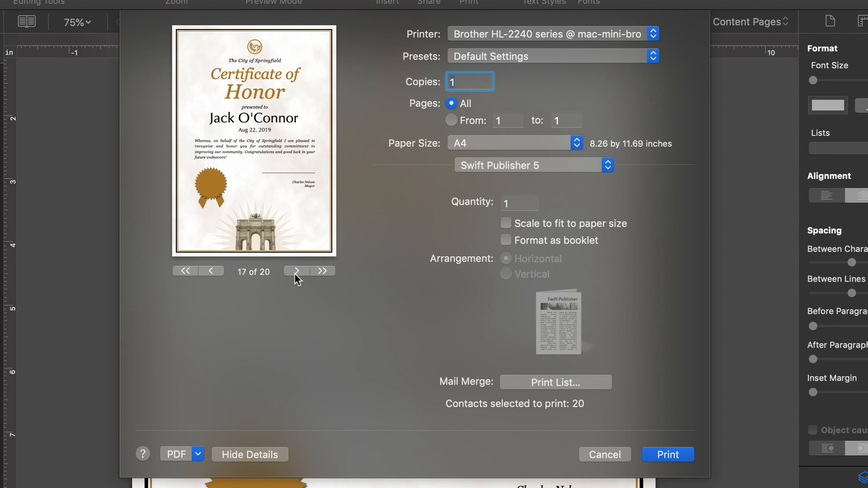
click(295, 271)
click(295, 271)
click(295, 271)
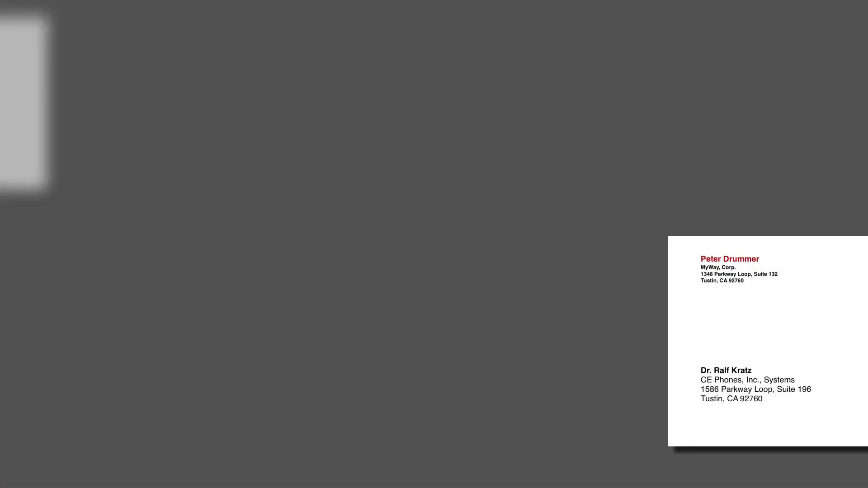